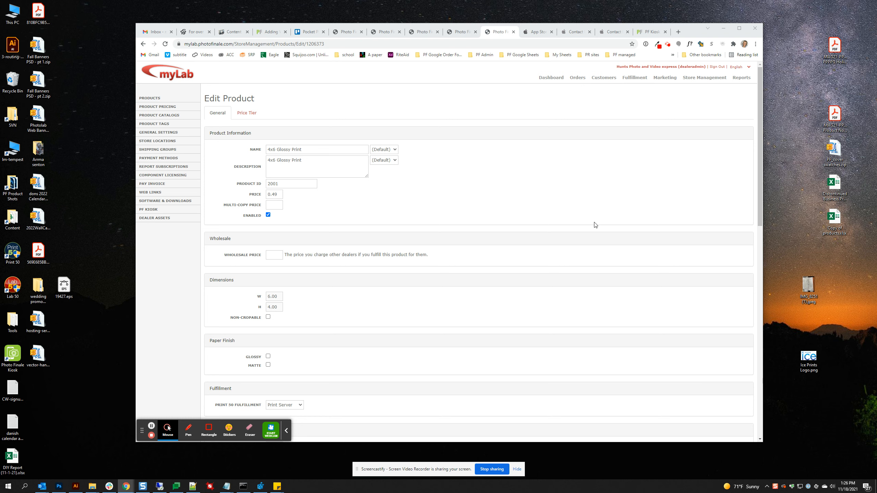
- Review the 4x6 Glossy Print's tags, then return to the Product Tags page showing DX100-Glossy
click(467, 34)
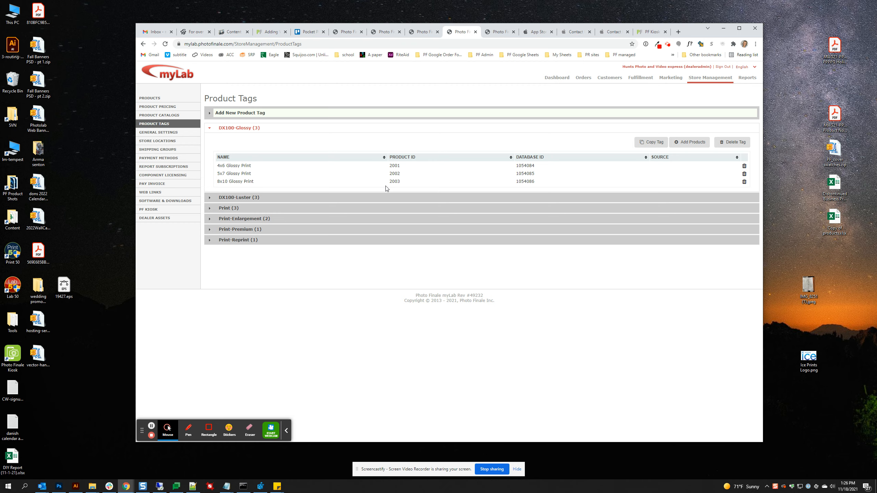
click(504, 34)
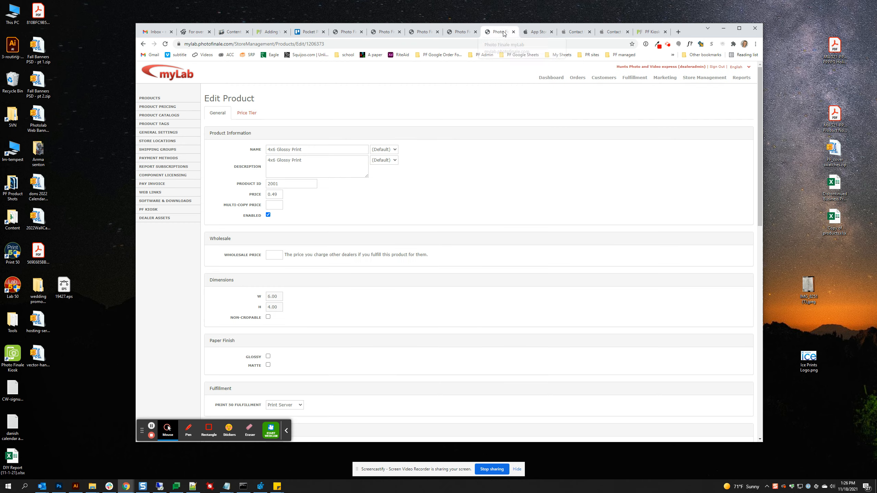
scroll(490, 250, down, 1)
scroll(490, 251, down, 15)
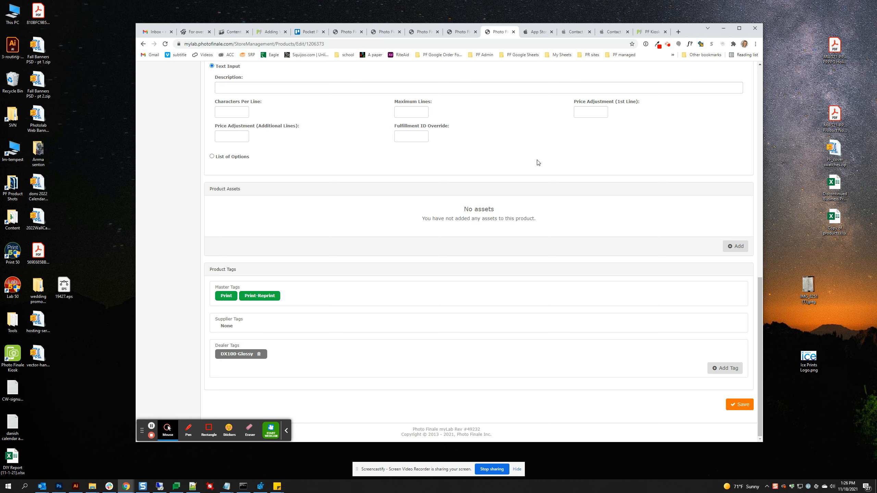
scroll(528, 173, up, 10)
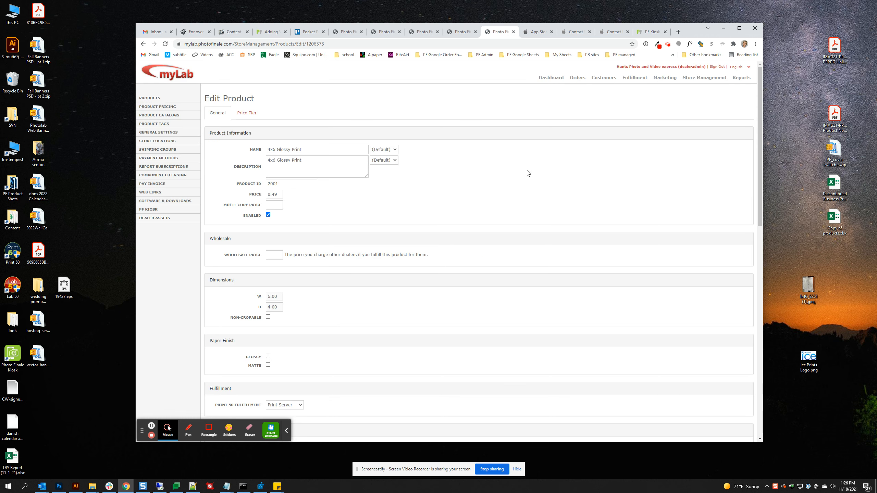
click(459, 32)
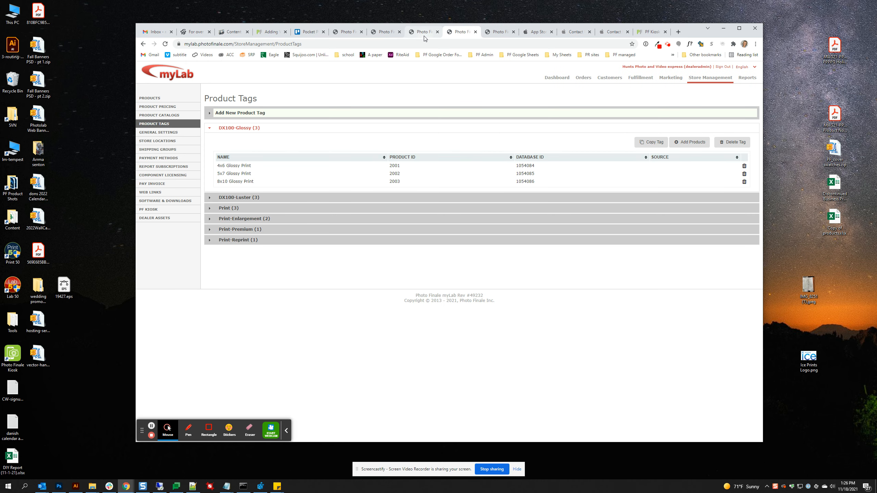
- Go to PF Kiosk's Settings tab and expand the Settings For kiosk list
click(159, 209)
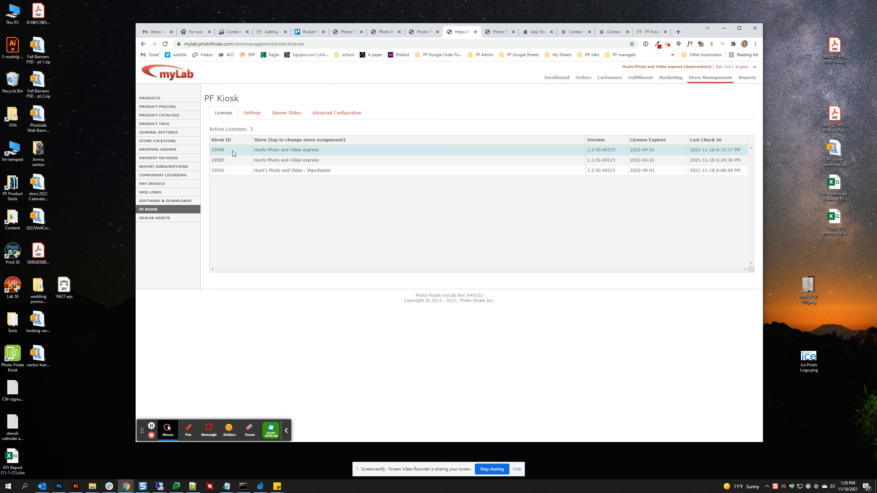
click(252, 116)
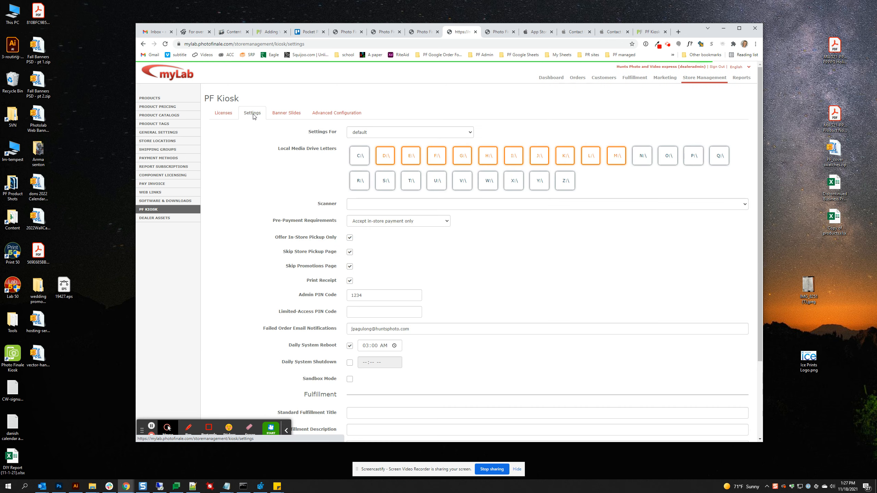
click(371, 136)
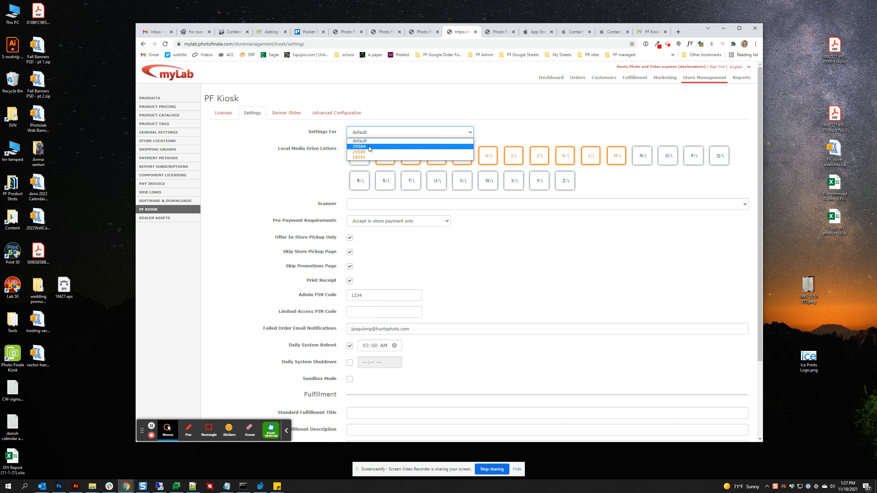
- Select kiosk 29584 and set its Standard Fulfillment Routing to Express
click(370, 148)
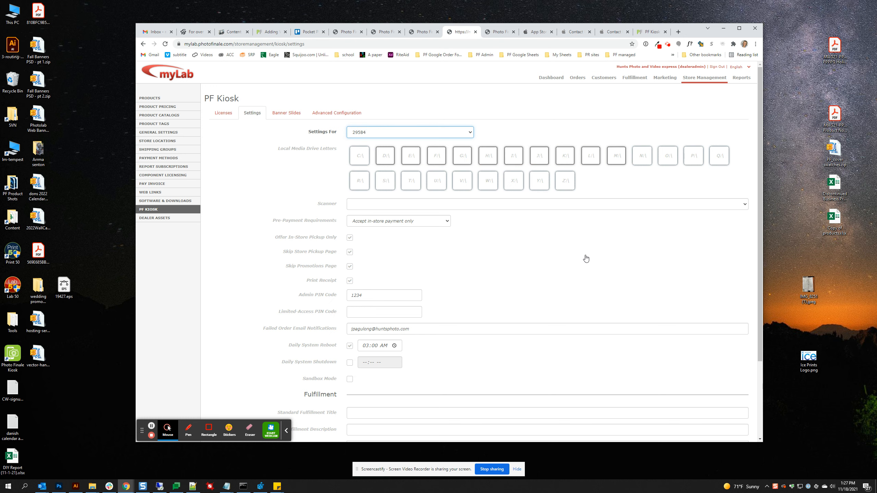
scroll(566, 264, down, 3)
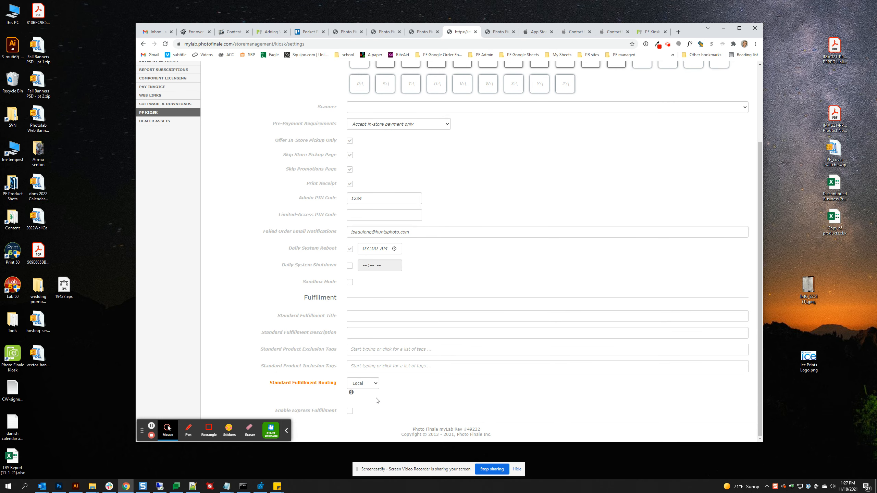
click(371, 385)
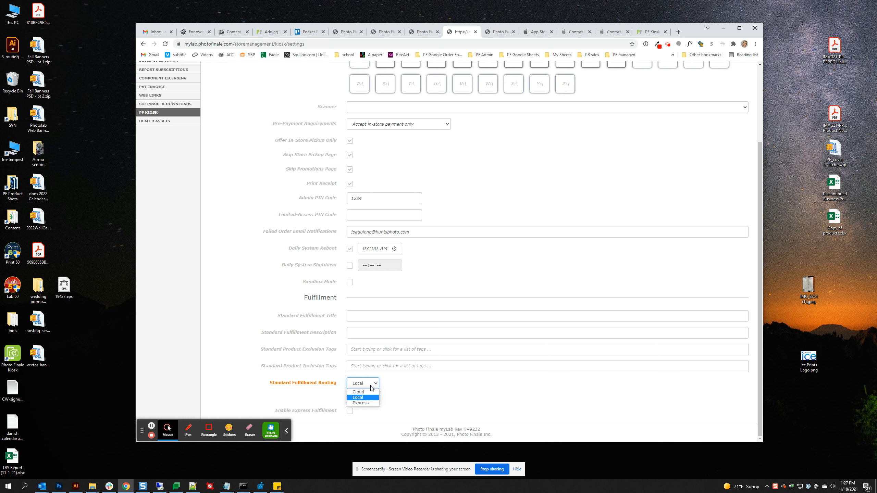
click(375, 403)
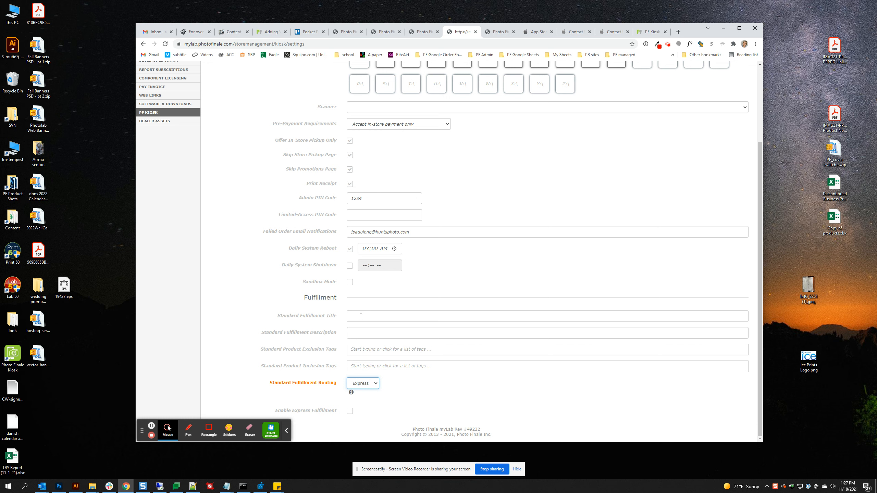
- Begin the standard fulfillment title and describe it as '4x6, 5x7 and 8x10, printed while you wait!'
click(375, 316)
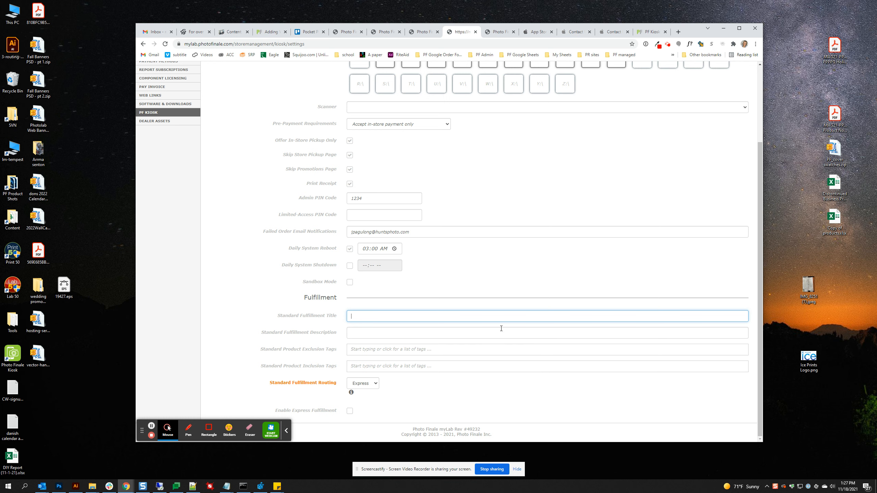
text(Glossy Express)
click(501, 329)
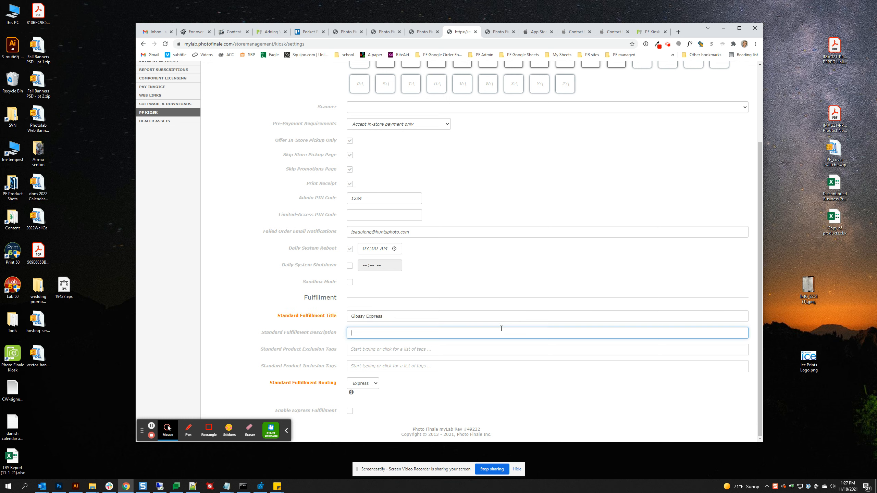
text(4x6, 5x7)
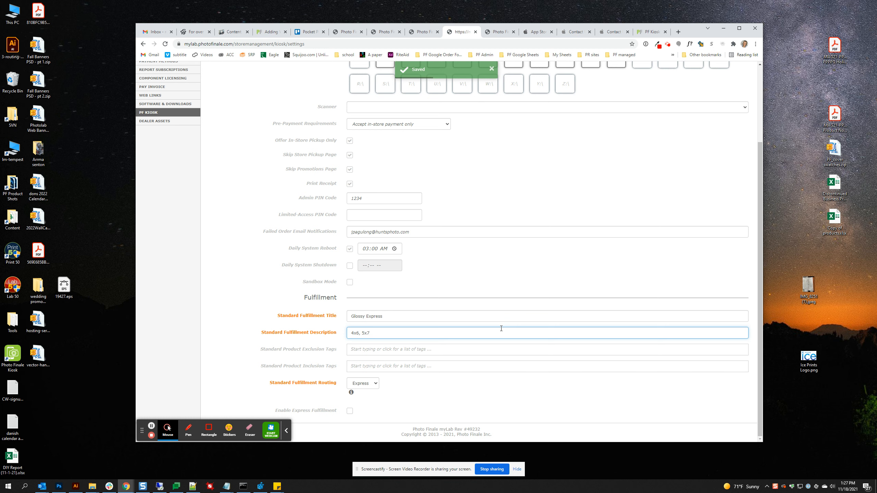
text( and 8x10)
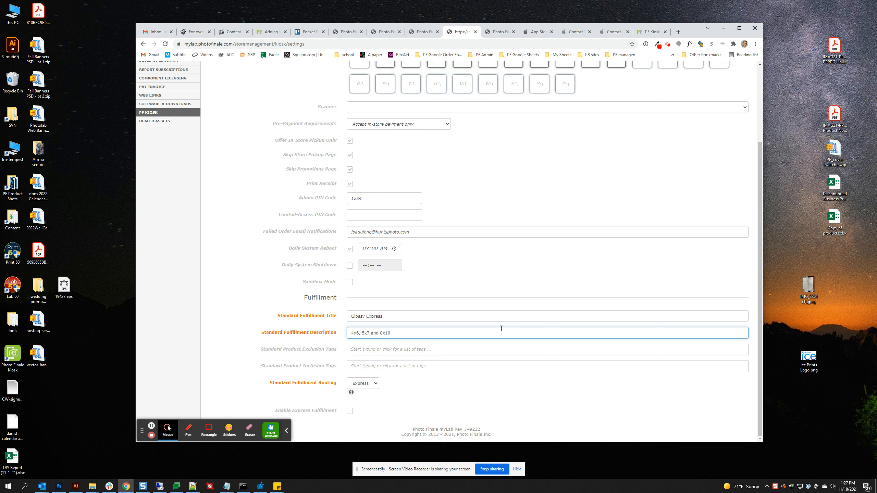
text(, printed while you wait.)
key(BackSpace)
text(!)
key(ctrl+a)
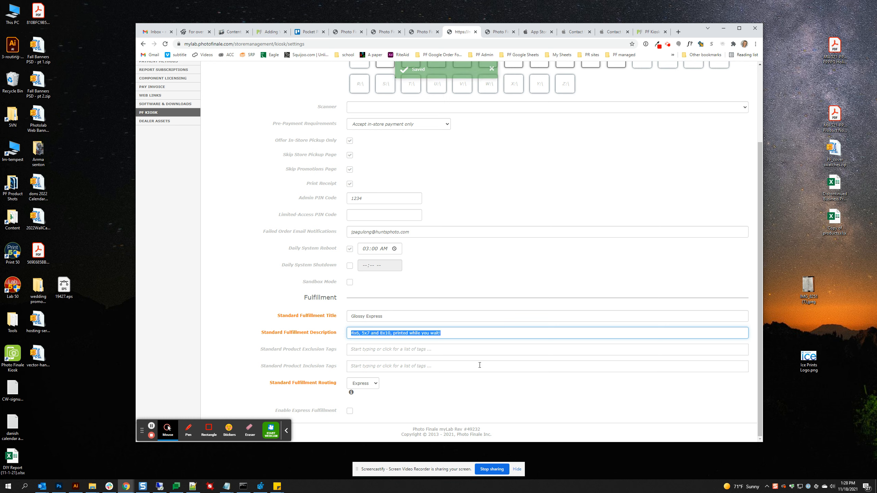
click(308, 361)
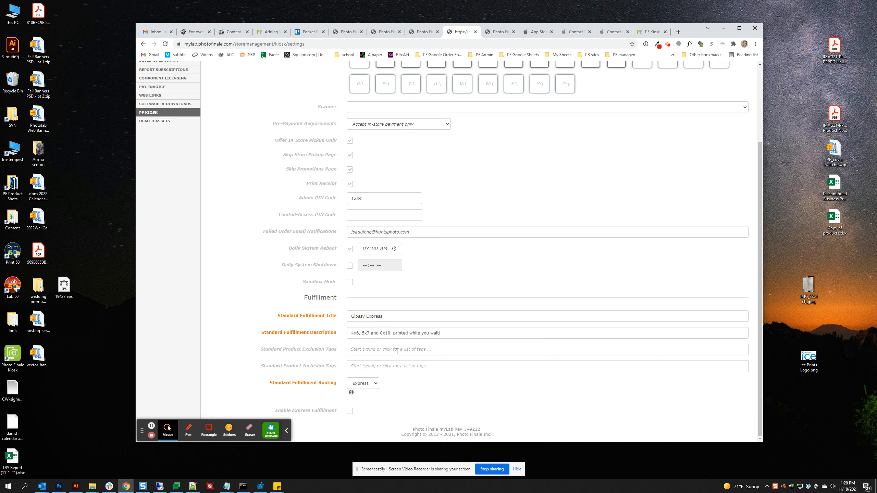
- Add the DX100-Glossy inclusion tag, finish the title 'Glossy Express Prints', and enable Express Fulfillment
click(377, 369)
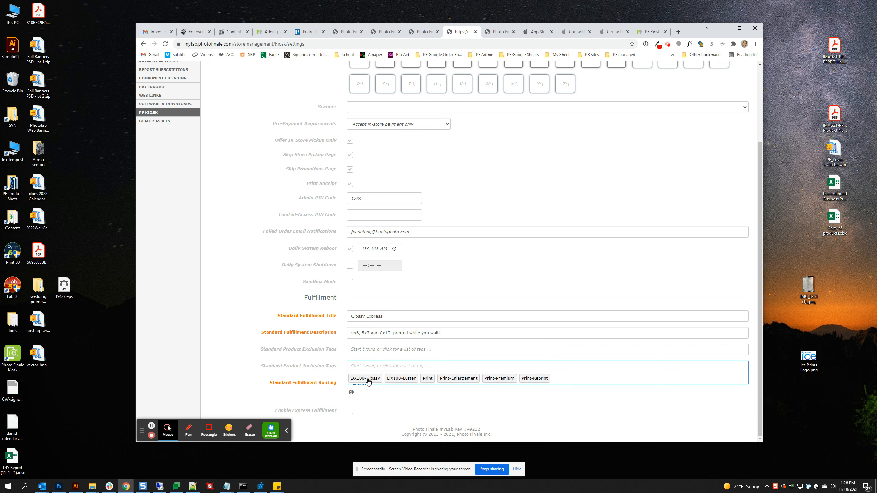
click(365, 378)
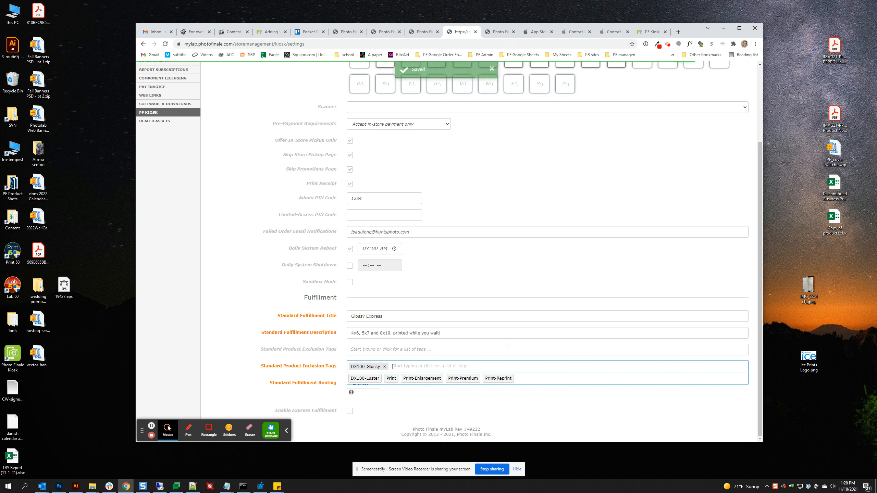
click(526, 396)
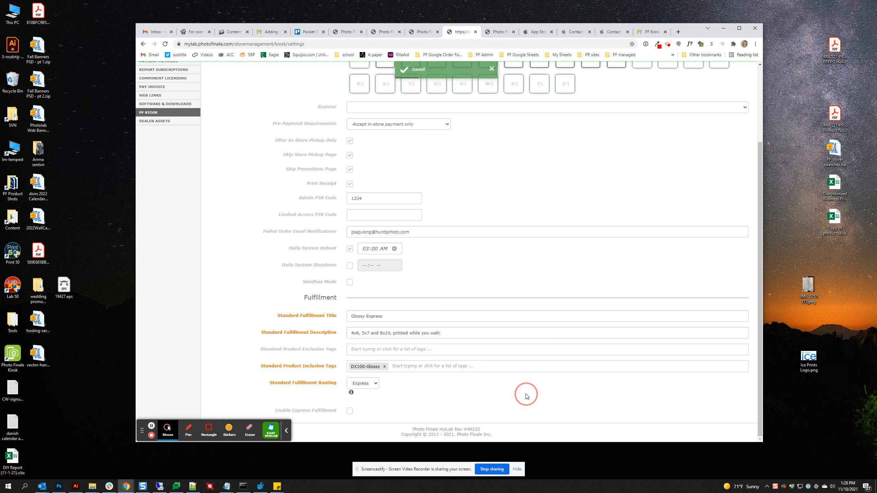
click(389, 316)
text(Pr)
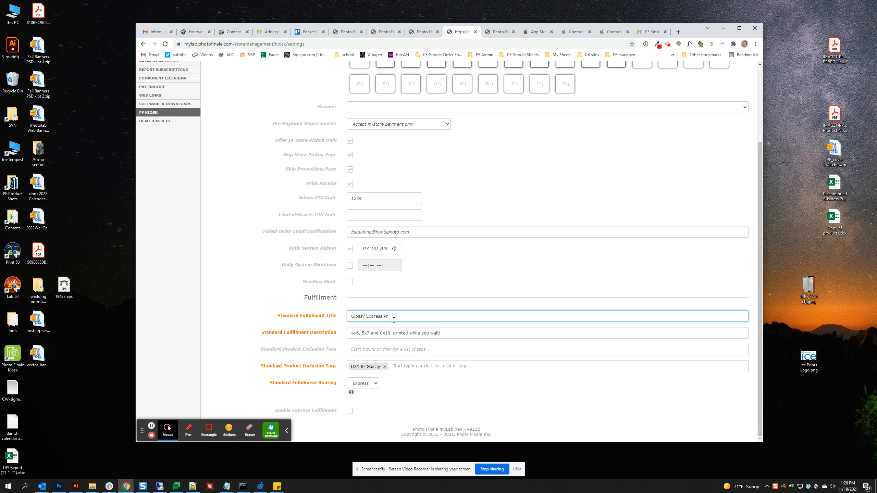
text(ints)
key(Tab)
key(ctrl+c)
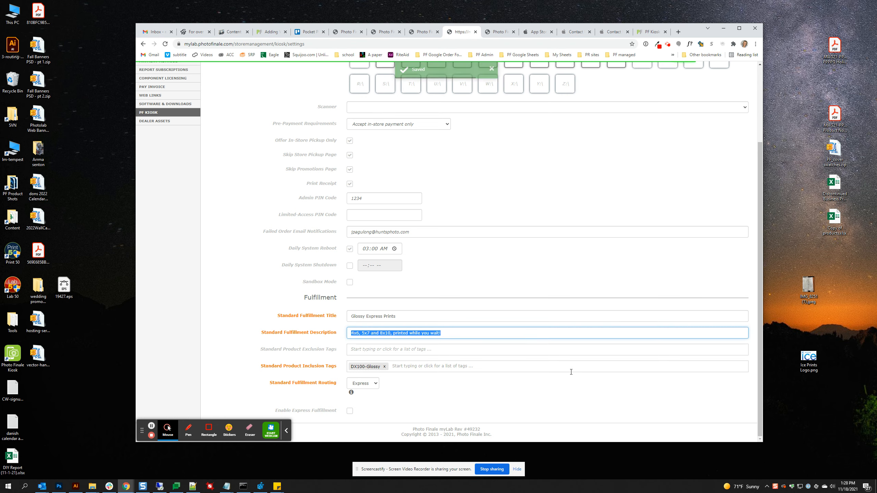
click(442, 408)
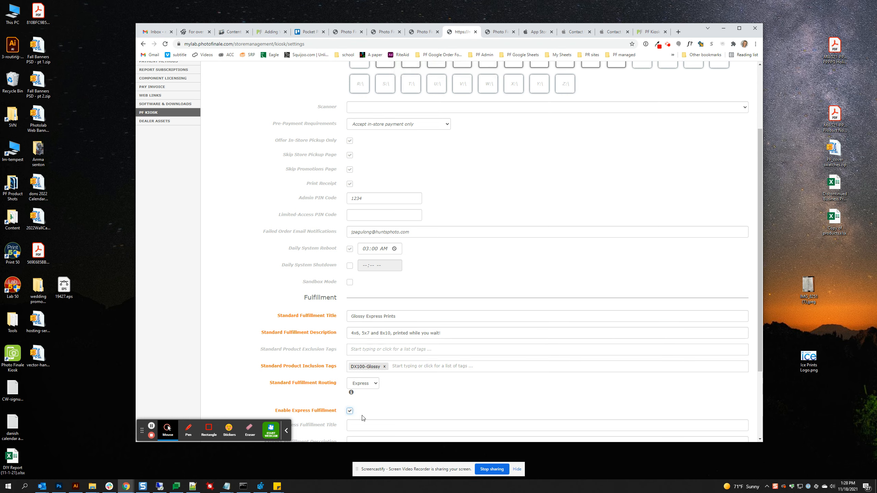
- Toggle Enable Express Fulfillment until it ends unchecked, hiding the express fields, and review routing choices
scroll(371, 404, down, 3)
click(349, 311)
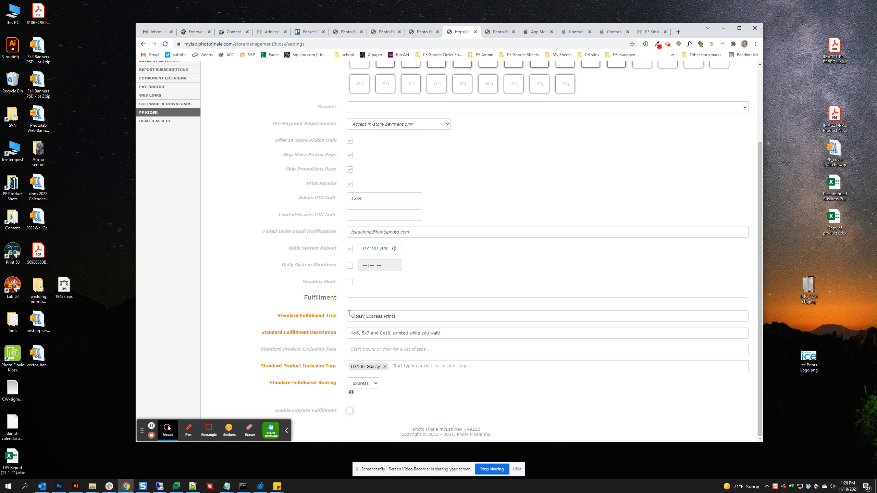
click(350, 411)
scroll(422, 409, down, 3)
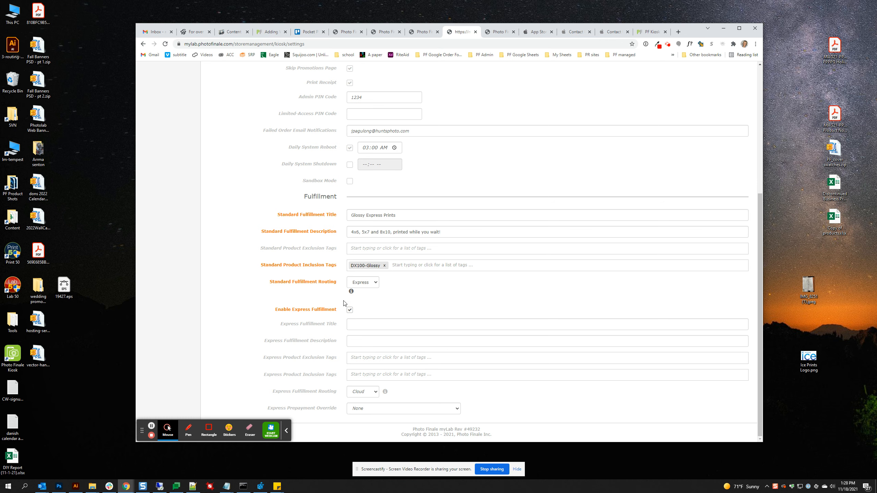
click(350, 310)
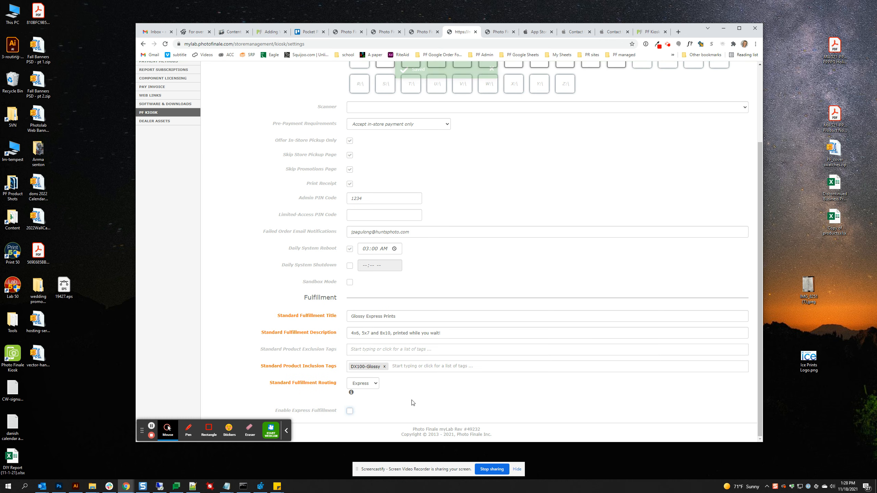
click(373, 383)
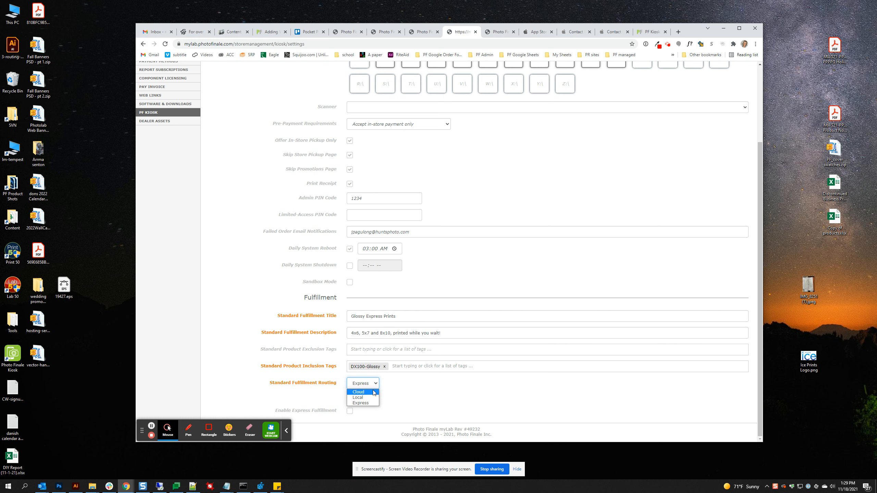
- Keep Express routing and load the settings for kiosk 29585
click(409, 391)
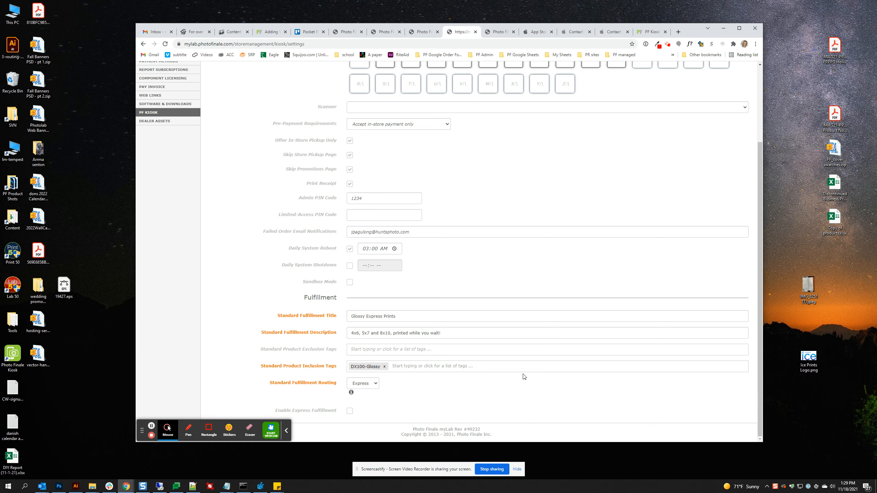
scroll(523, 377, up, 3)
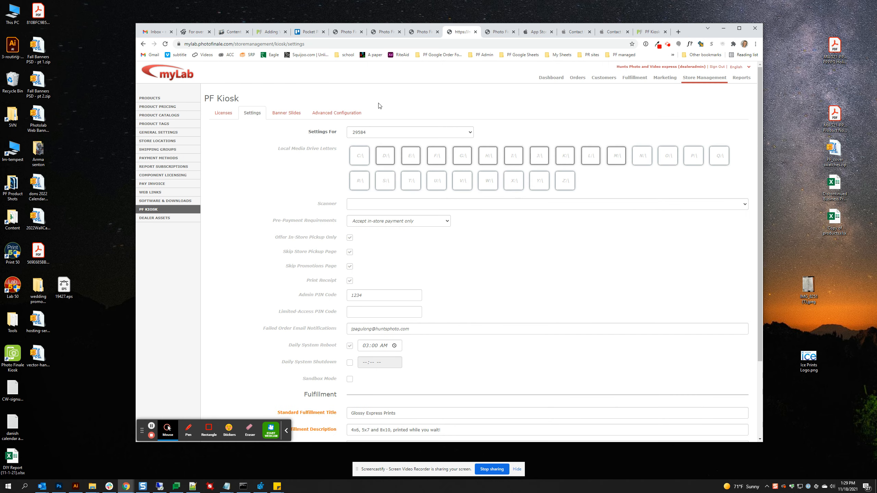
click(383, 132)
click(371, 153)
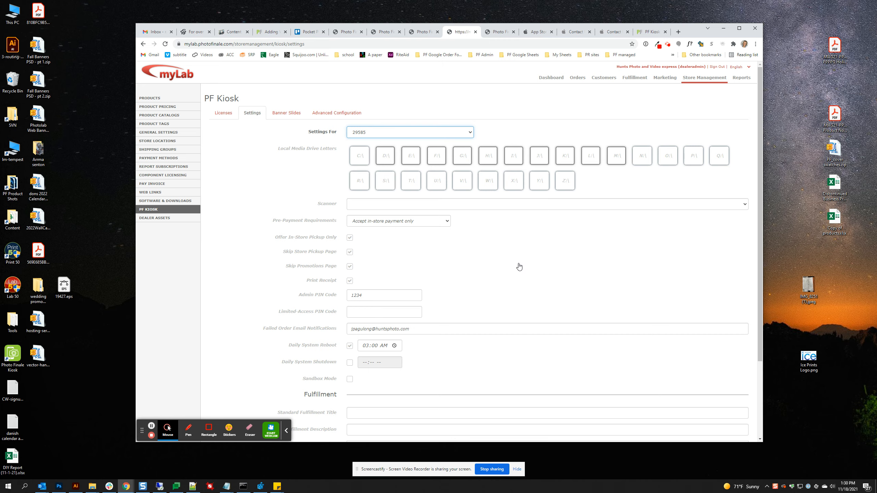
- Title the standard fulfillment 'Express Luster Prints' and paste in its description
scroll(519, 268, down, 3)
click(407, 314)
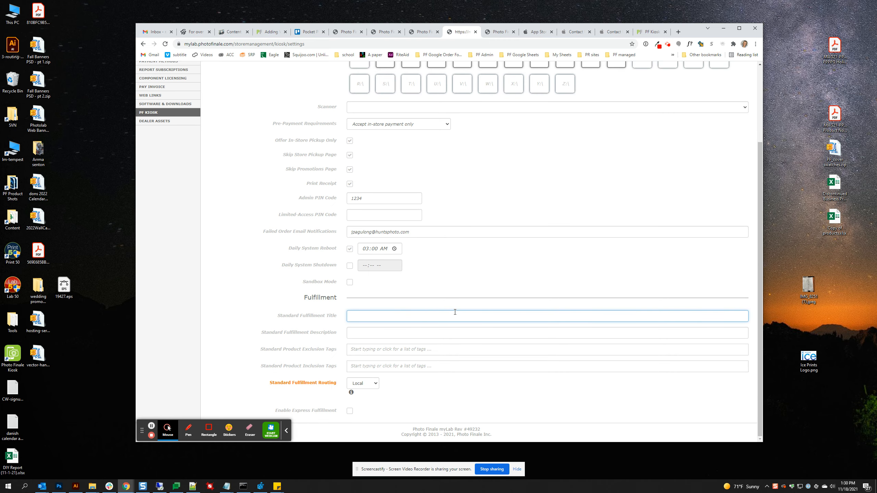
text(Luster Print)
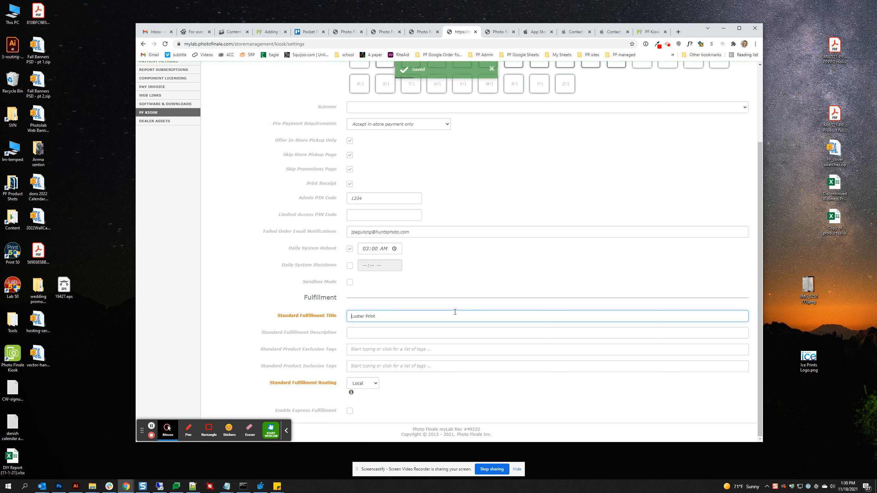
key(Home)
text(Express)
key(End)
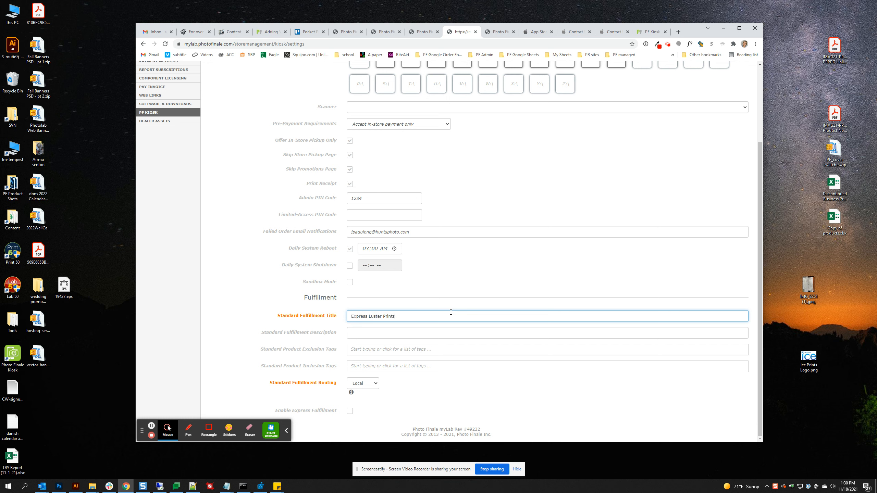
click(405, 339)
key(ctrl+v)
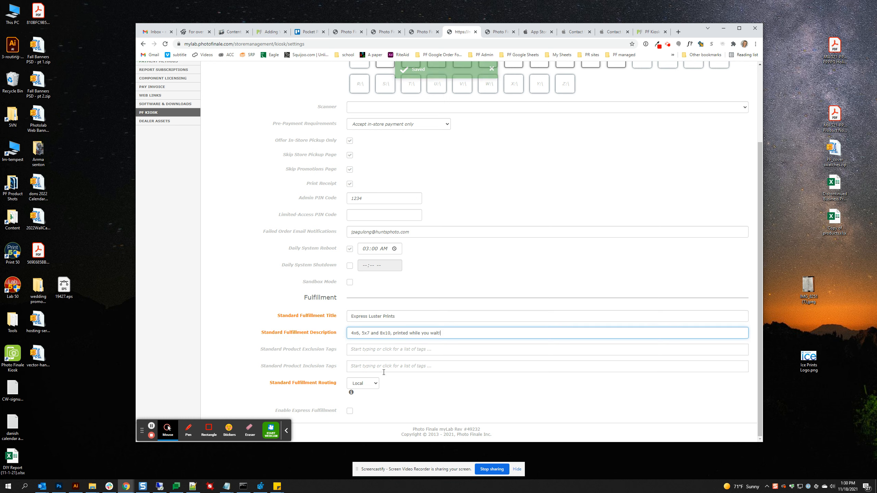
- Add the DX100-Luster inclusion tag, route standard fulfillment to Express, and launch the PF Kiosk app
click(385, 368)
click(408, 379)
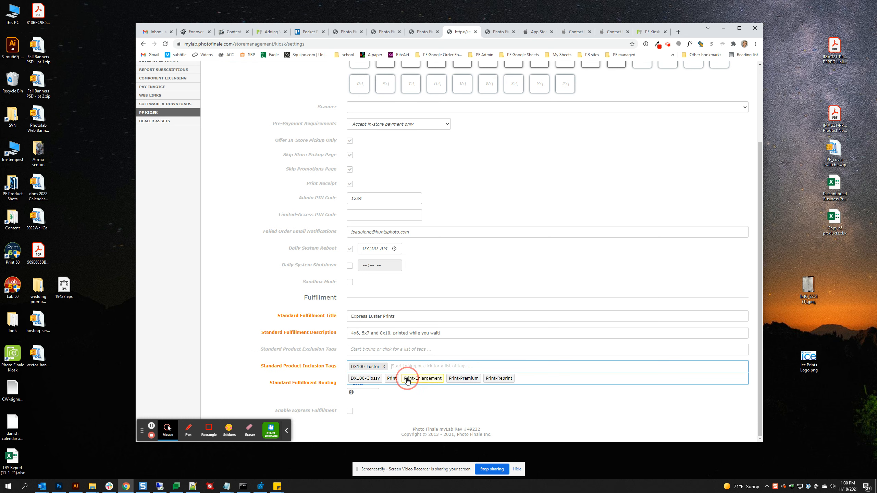
click(468, 400)
click(370, 383)
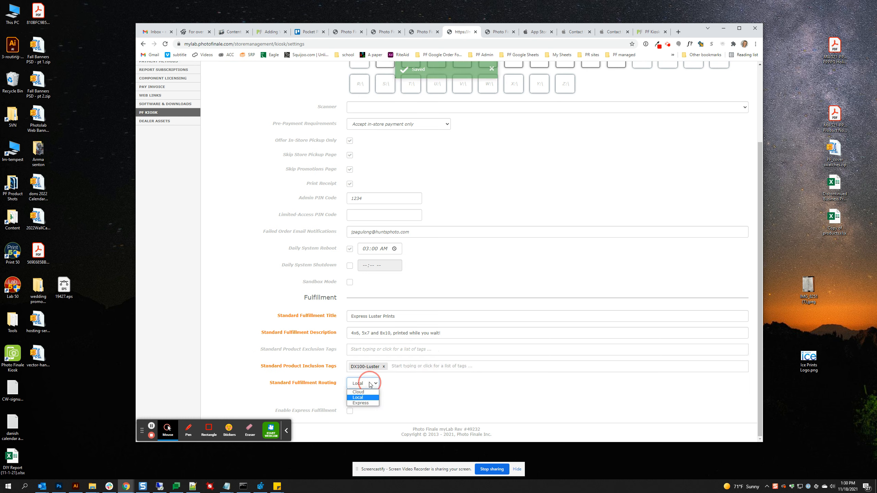
click(371, 403)
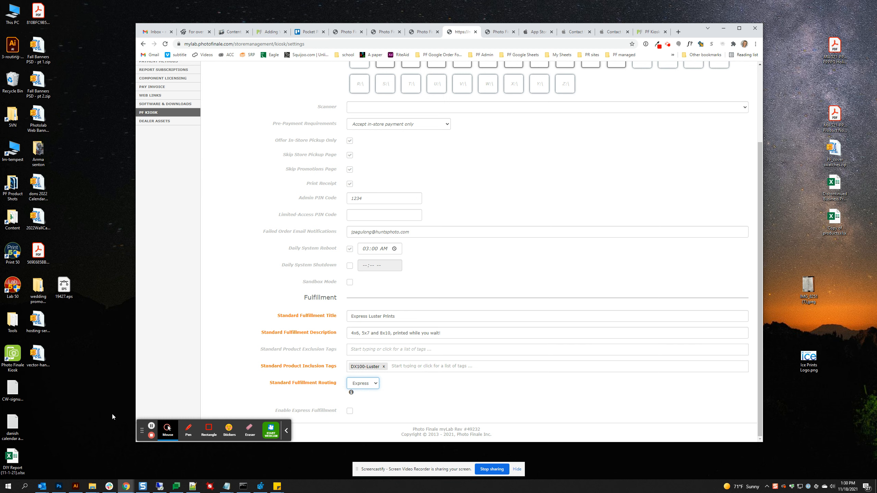
click(16, 360)
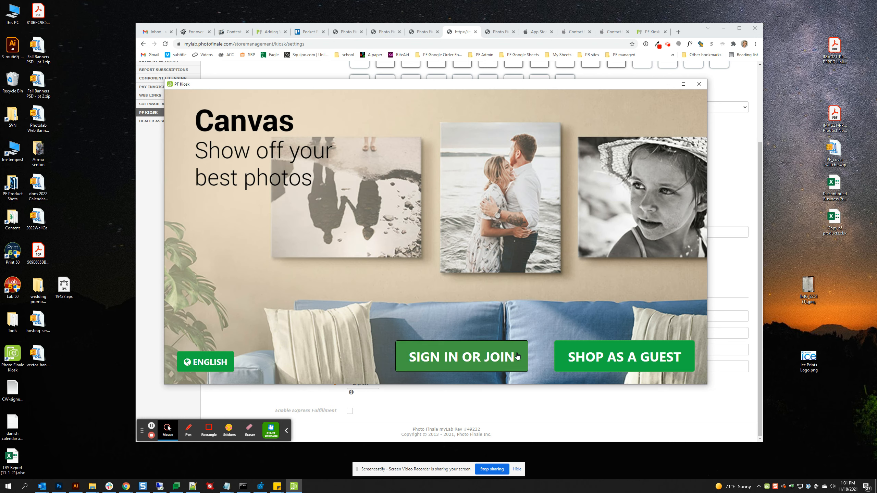
- Sign in to PF Kiosk with the account e-mail and password
click(517, 356)
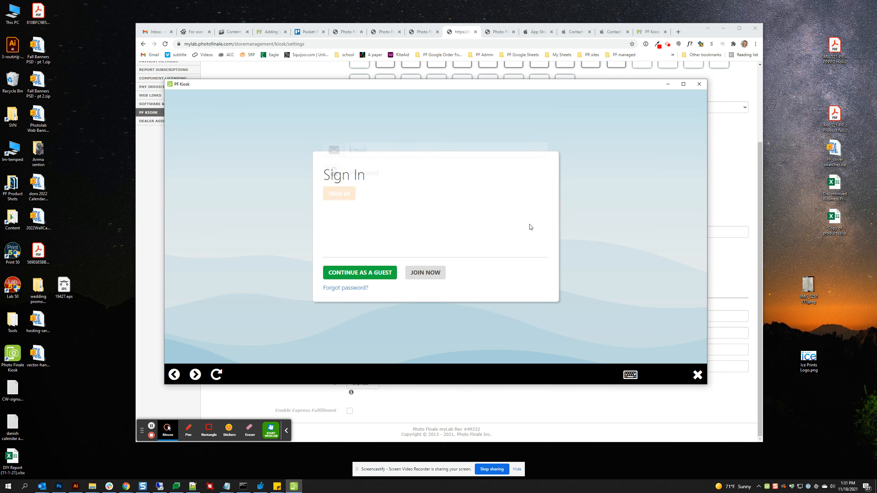
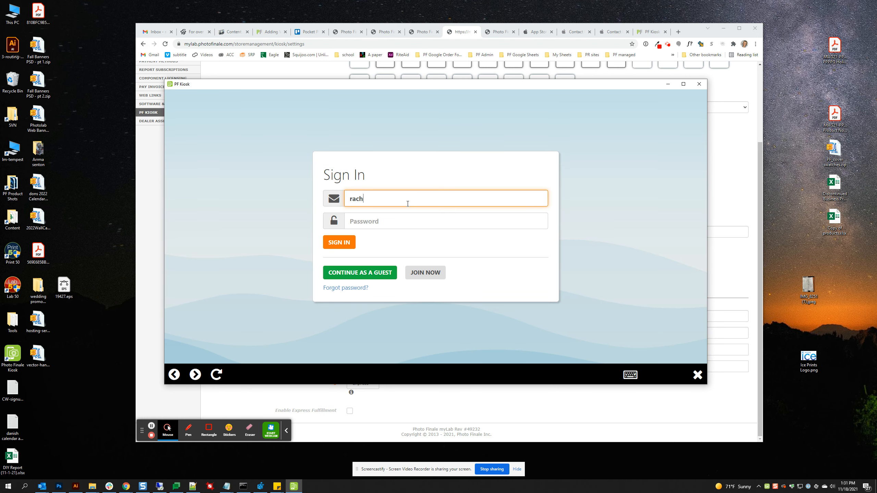
key(Tab)
text(***********)
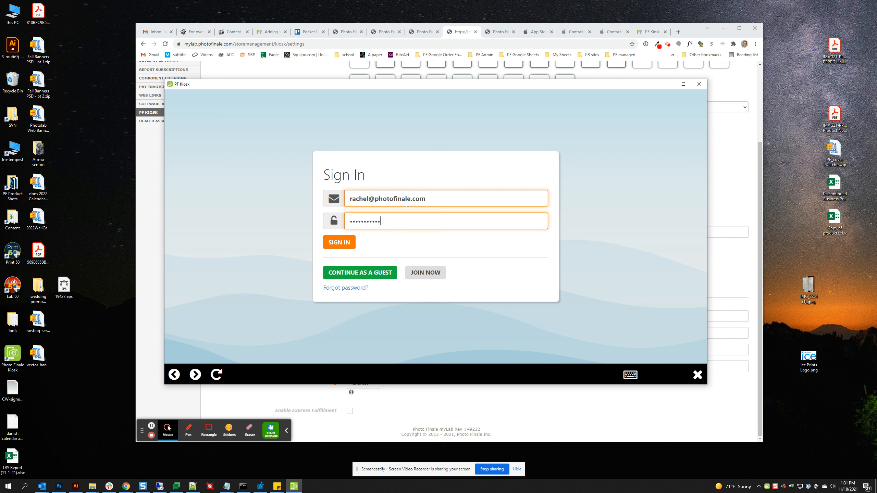
click(342, 244)
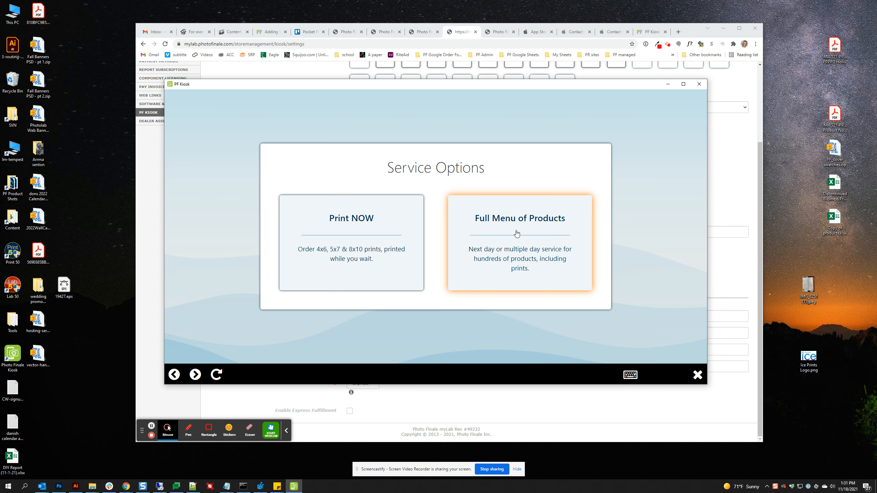
- Sign out of myLab and close the extra Photo Finale tabs
click(463, 32)
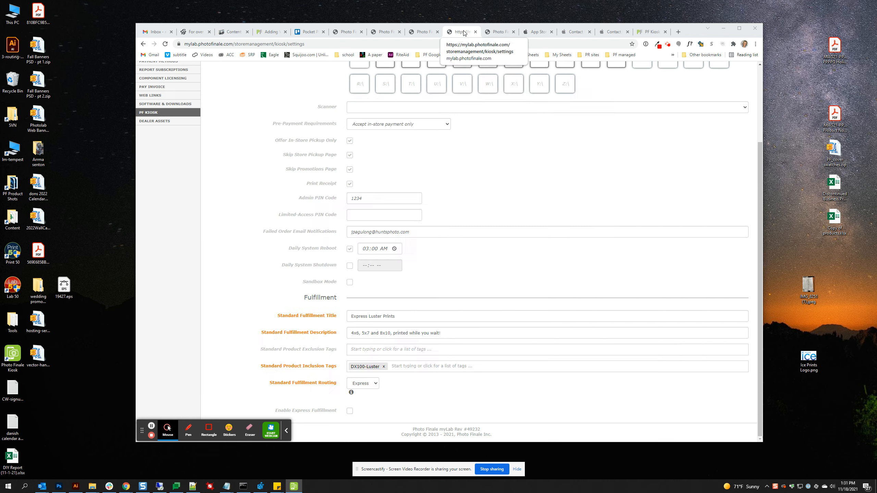
scroll(604, 226, up, 3)
click(717, 66)
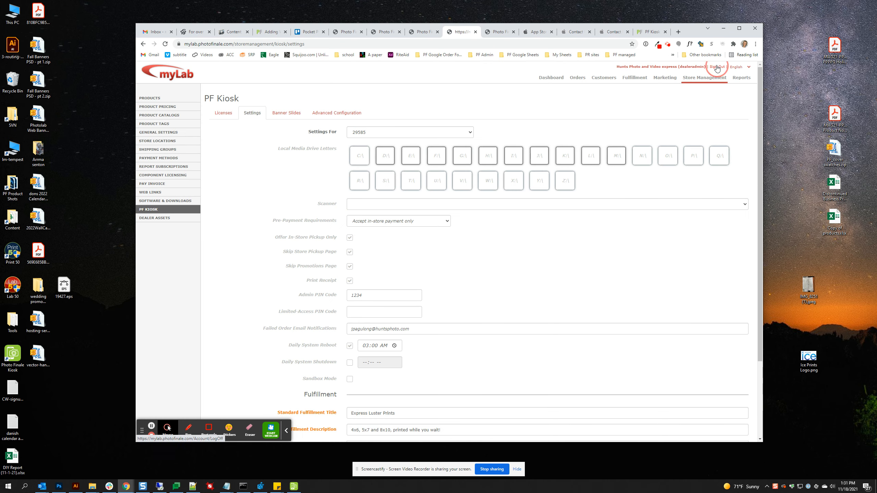
click(512, 31)
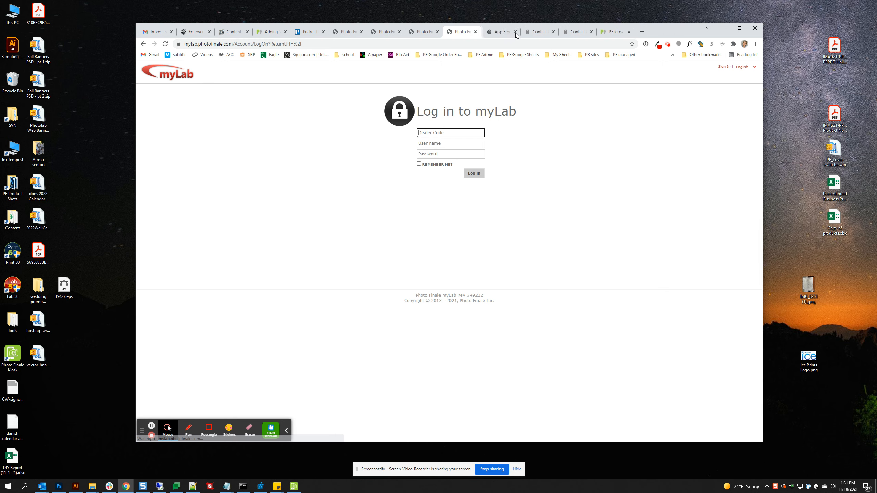
click(437, 32)
click(399, 32)
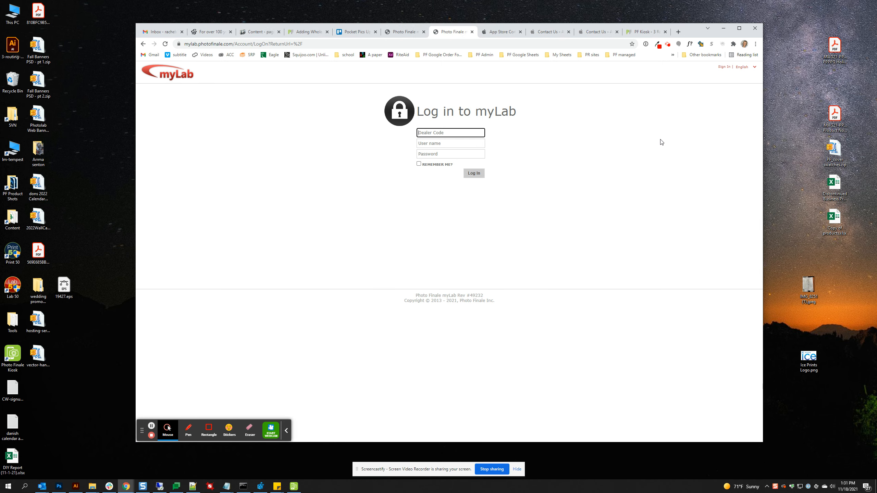
- Log back in with saved credentials and open the PF Kiosk licenses list
key(ctrl+backslash)
click(742, 249)
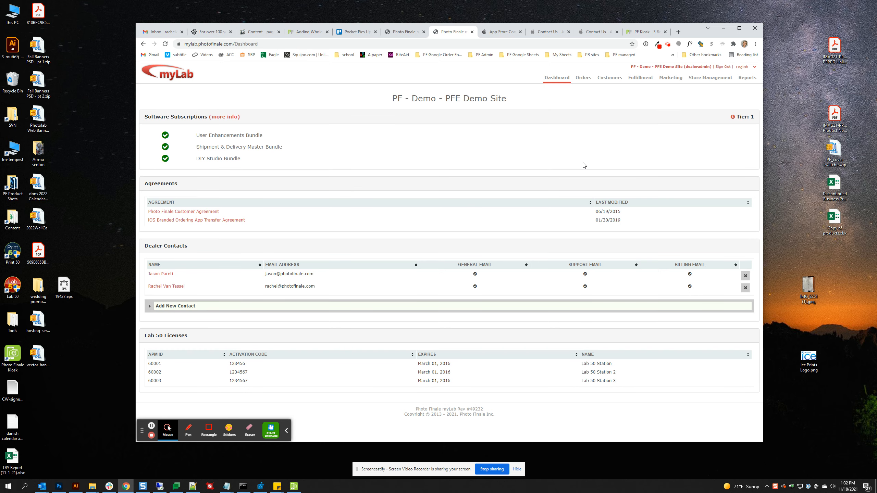
click(710, 78)
click(166, 209)
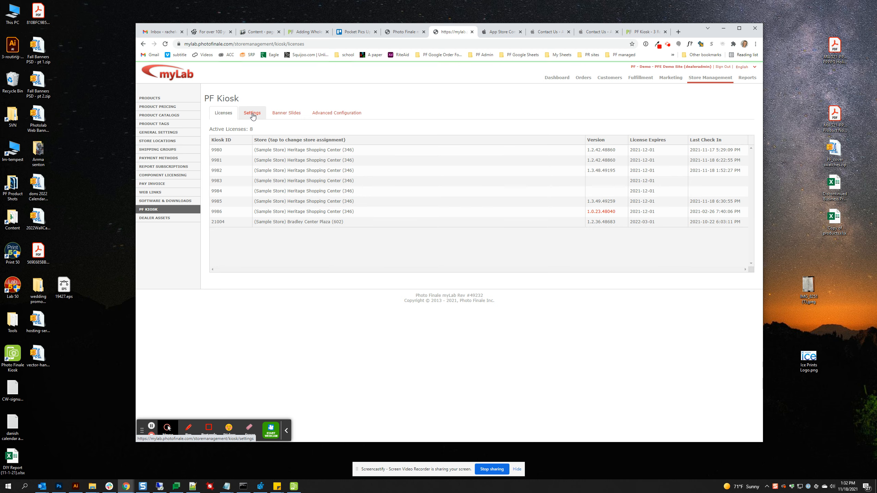
- Load kiosk 9985's settings and scroll to its Fulfillment section
click(252, 114)
click(386, 132)
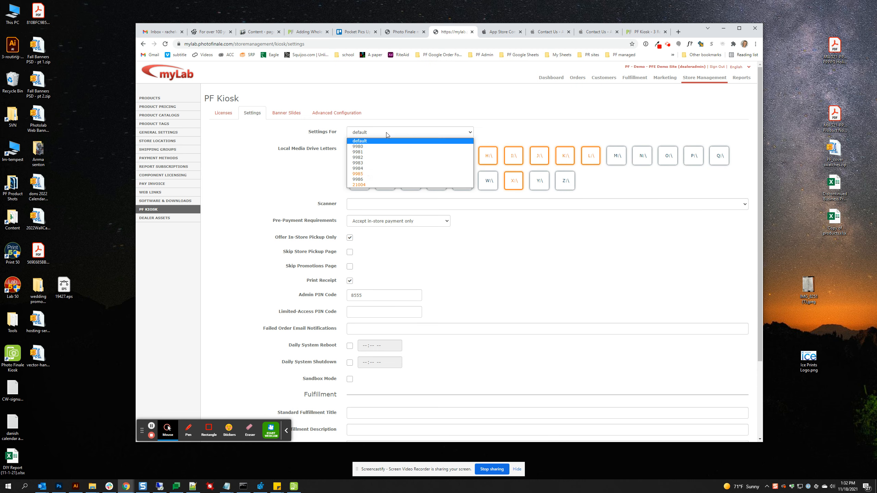
click(367, 174)
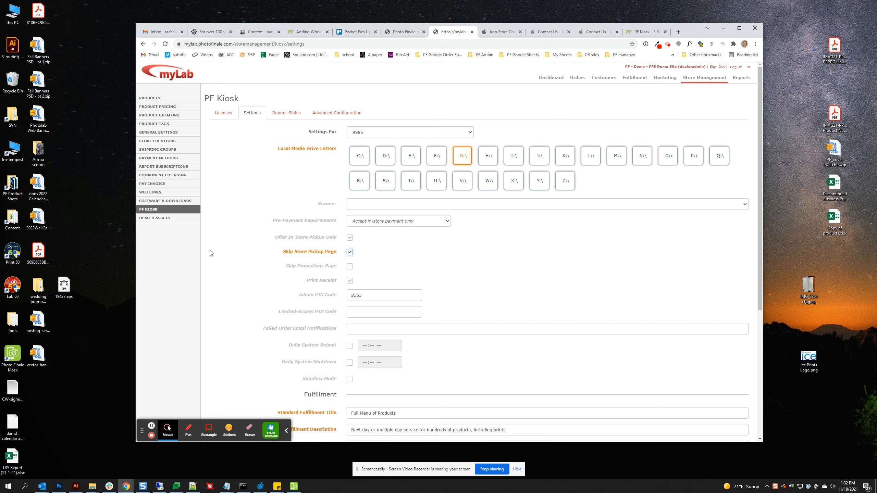
scroll(623, 269, down, 6)
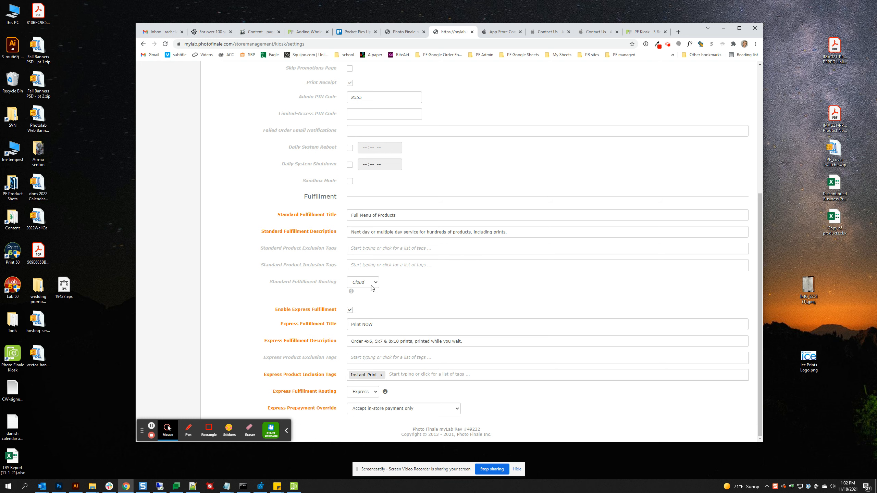
- Read the standard and express routing explanations, then bring the PF Kiosk window back up
click(352, 292)
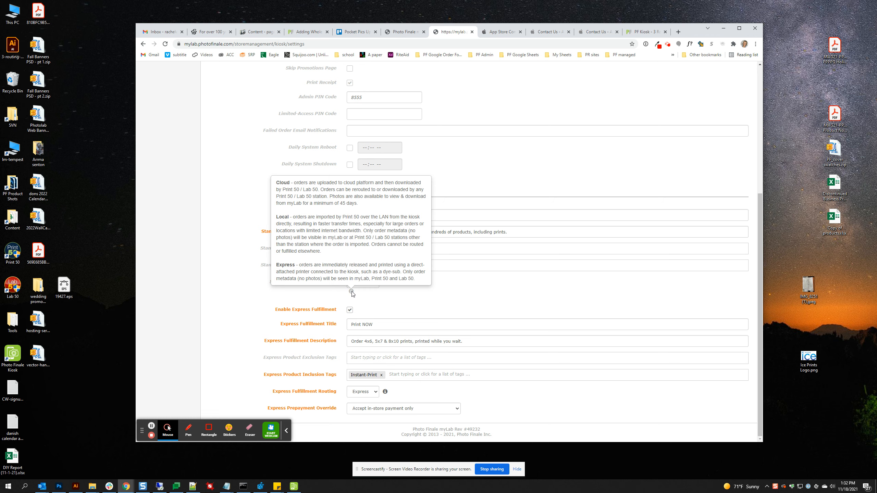
click(475, 299)
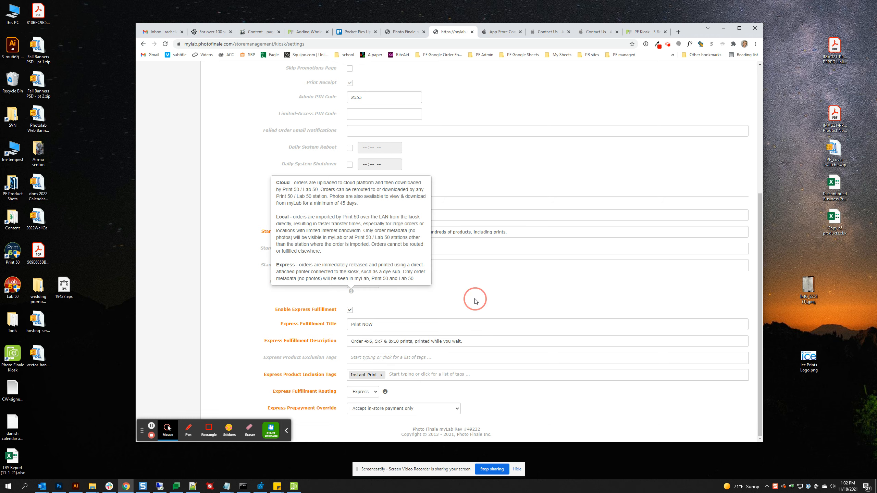
click(352, 292)
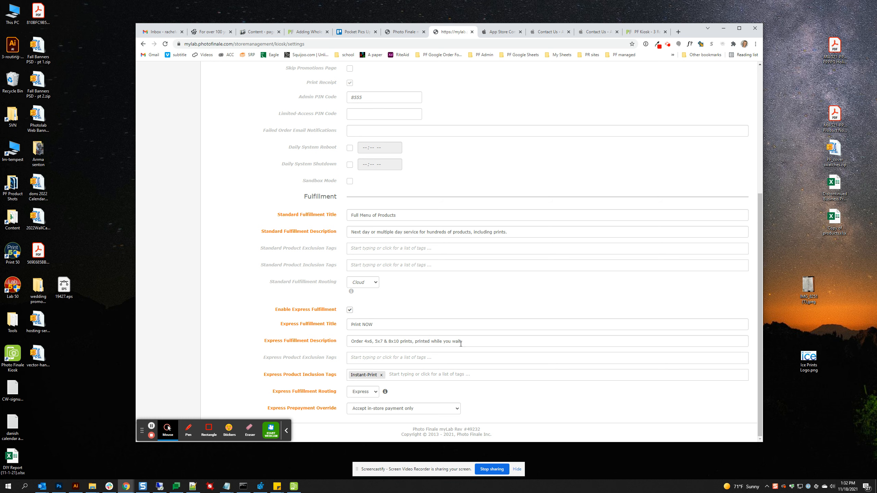
click(386, 394)
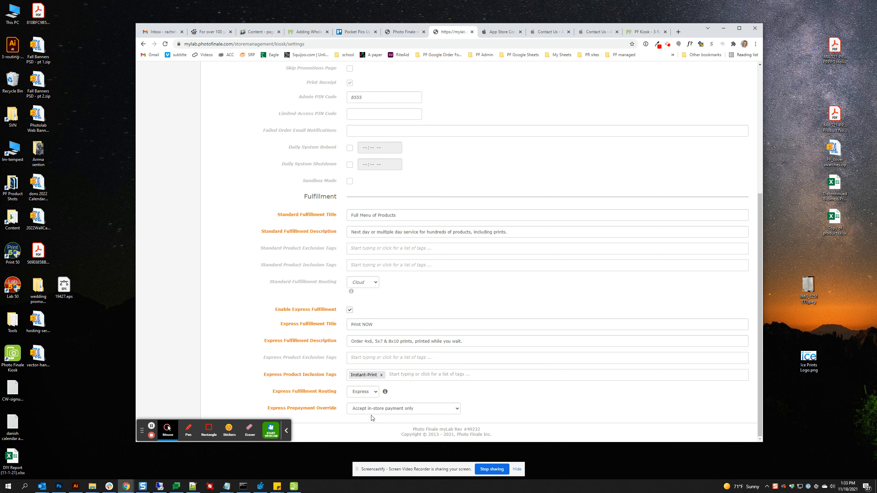
click(292, 490)
- Arrange the PF Kiosk window beside myLab's kiosk settings
drag(698, 33, 560, 31)
click(684, 175)
drag(514, 89, 677, 64)
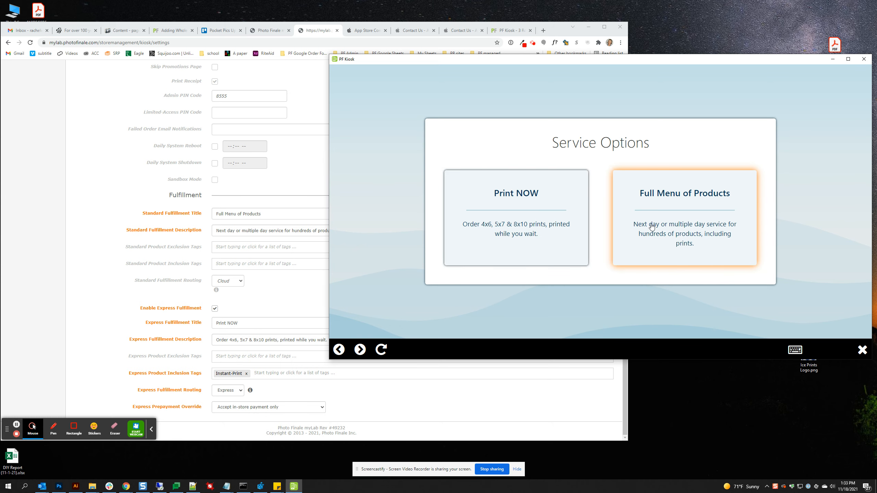
- Choose Print NOW, Online Account and the January 2021 collection, showing 4x6 $2.00, 5x7 $4.00, 8x10 $8.00 prints
click(518, 212)
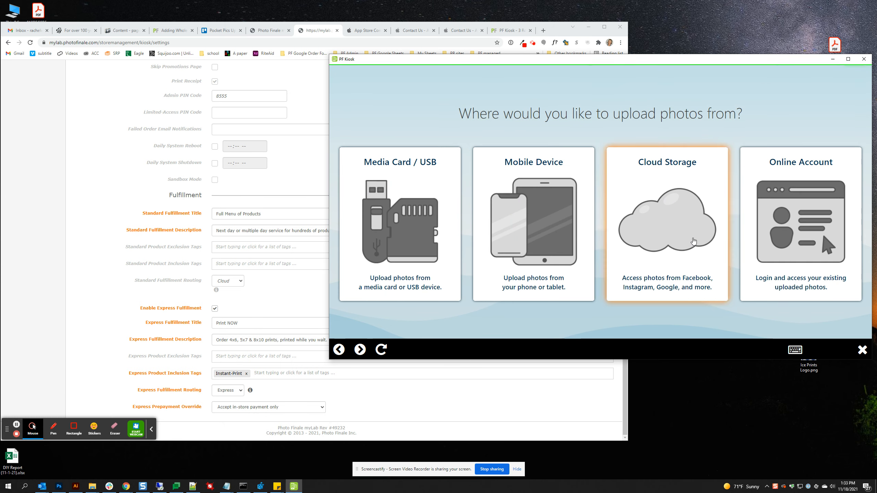
drag(663, 58, 641, 51)
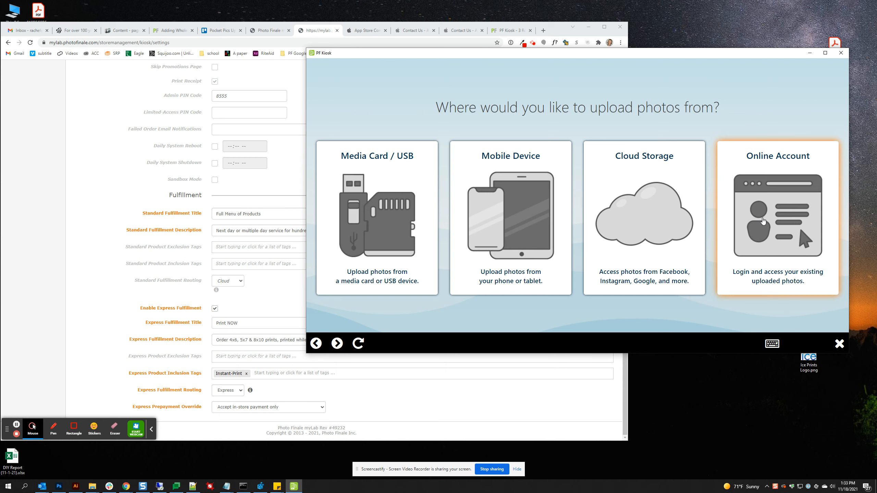
click(762, 223)
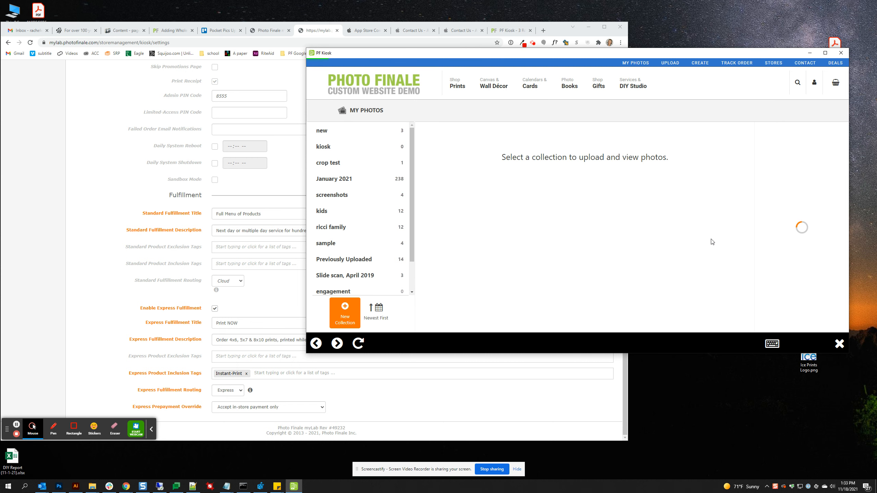
click(362, 185)
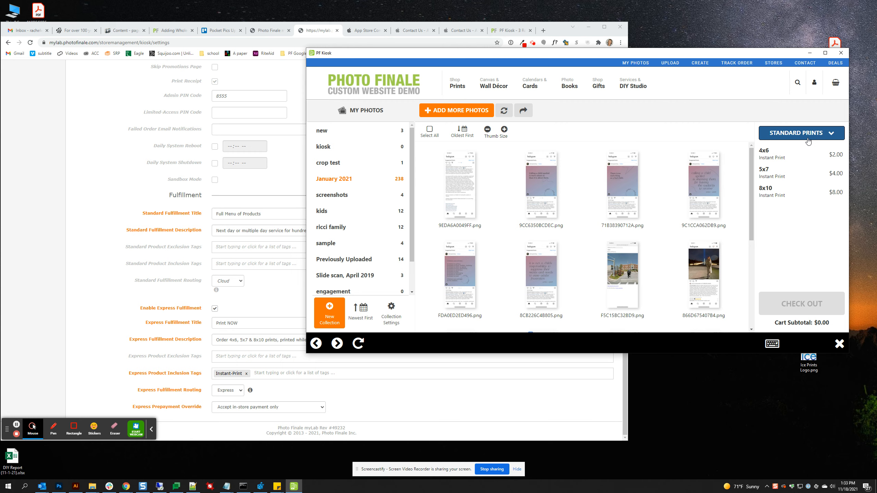
drag(561, 33, 676, 30)
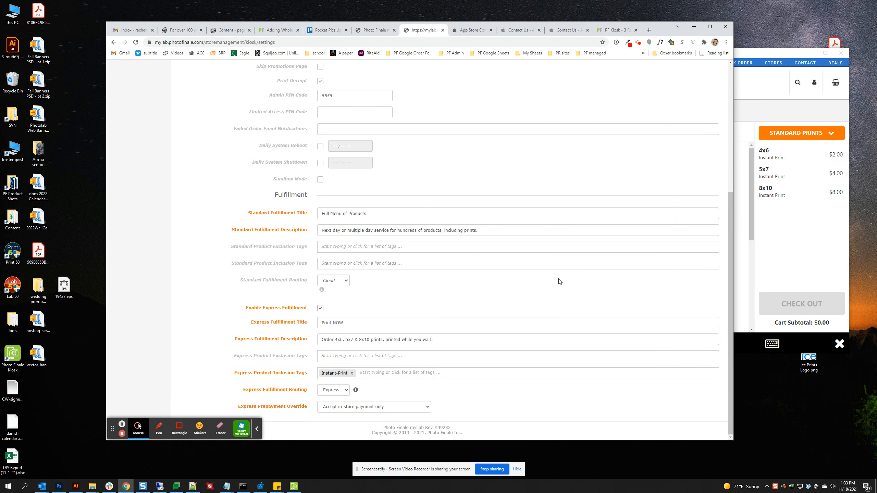